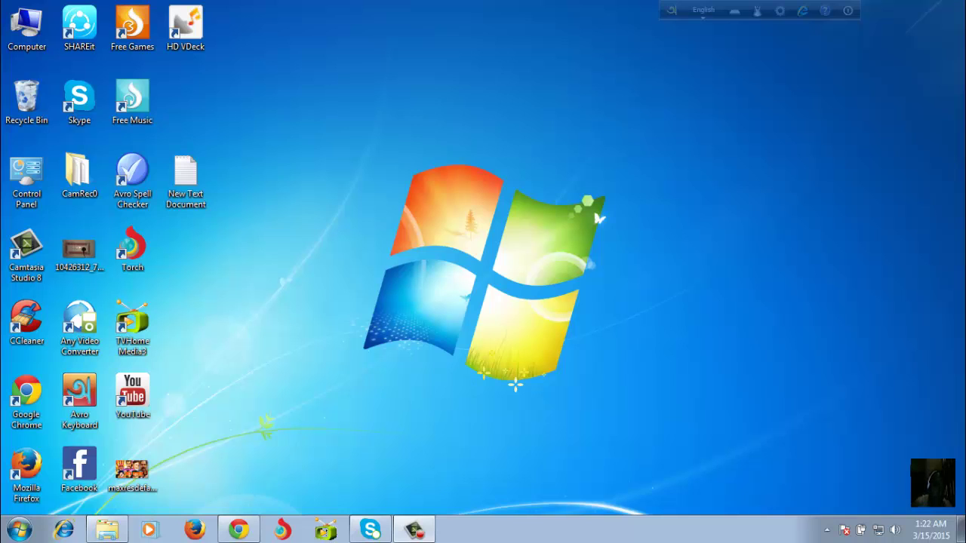
right_click(412, 180)
left_click(424, 218)
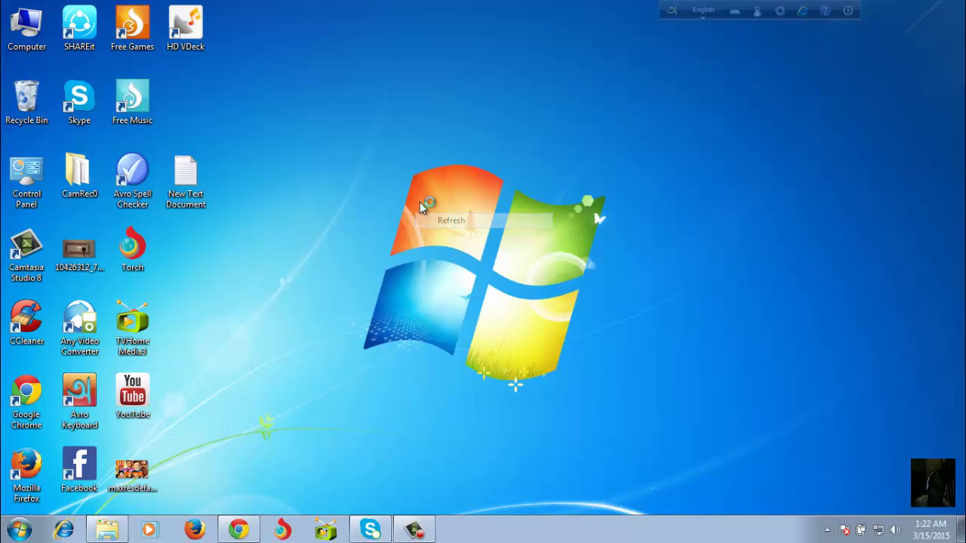
right_click(411, 196)
left_click(427, 236)
right_click(410, 220)
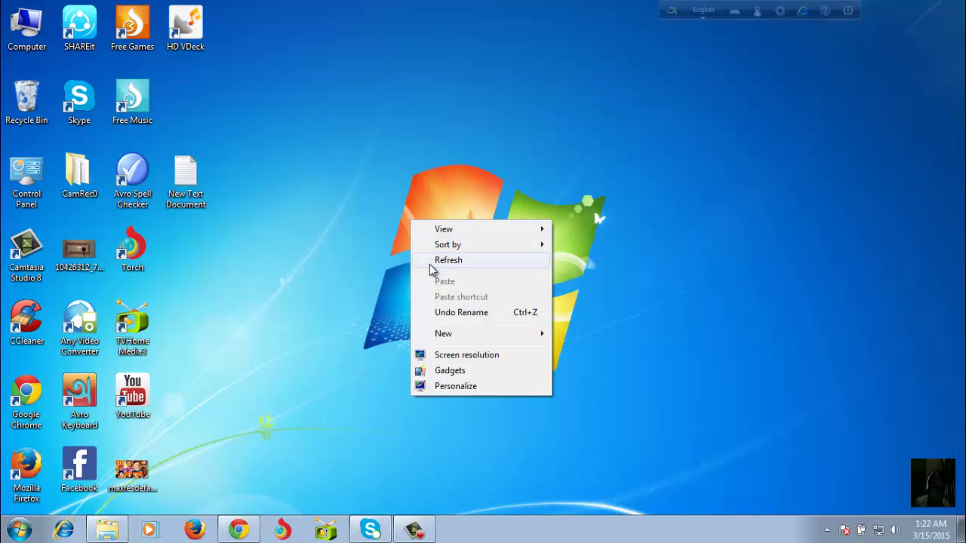
left_click(430, 262)
right_click(404, 247)
left_click(421, 283)
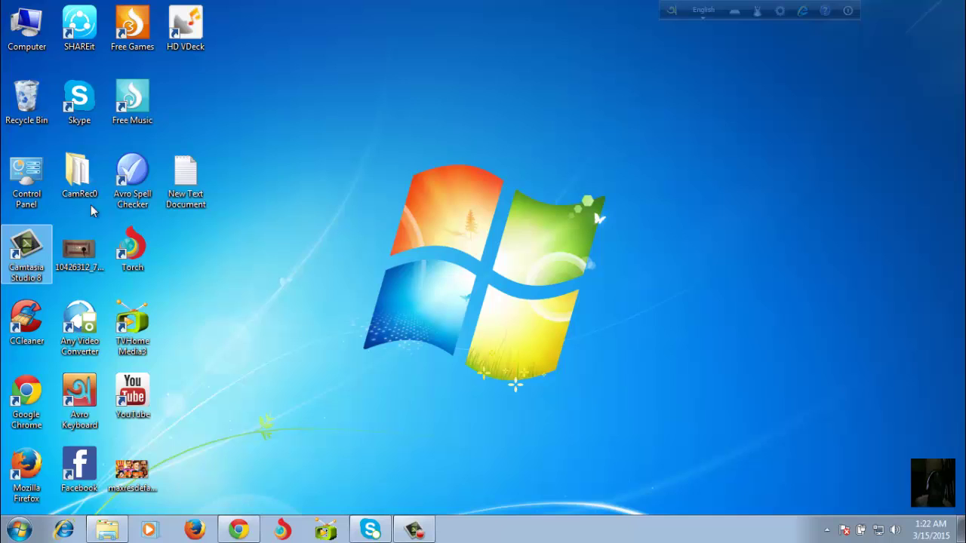
- Open the capture-2 recording from the Tutorial folder on Local Disk (D:) in Camtasia Studio
double_click(28, 33)
double_click(426, 102)
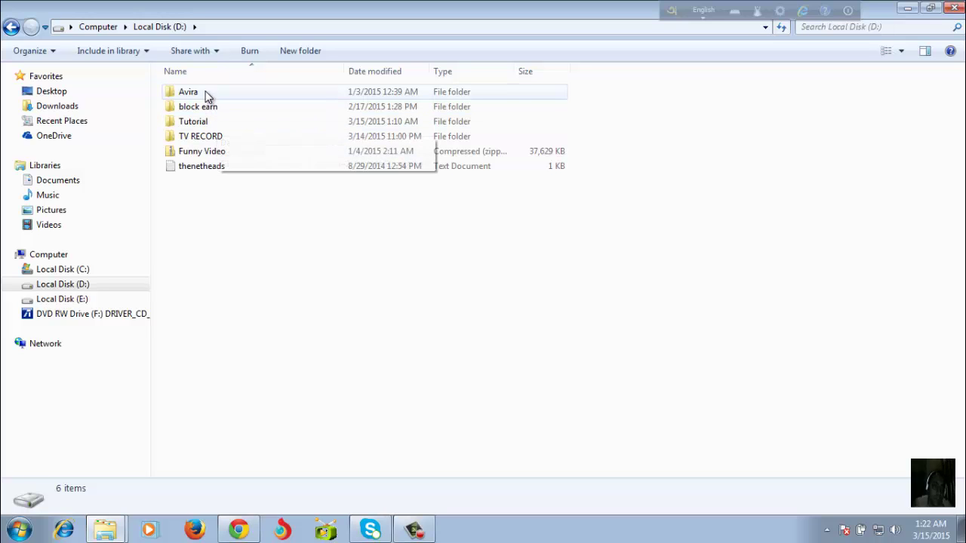
double_click(211, 123)
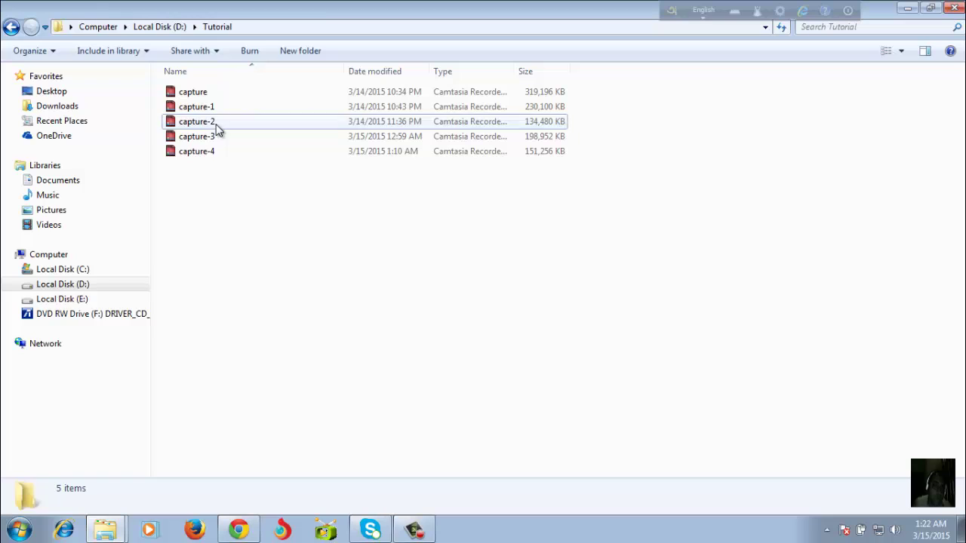
left_click(218, 129)
double_click(217, 128)
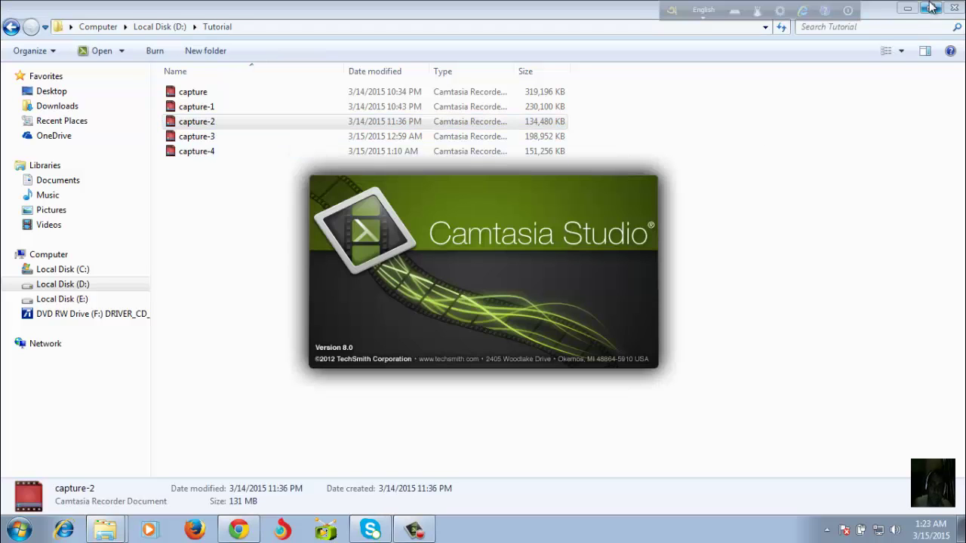
- Minimize the Tutorial folder window and dismiss Camtasia Studio's upgrade notice
left_click(906, 9)
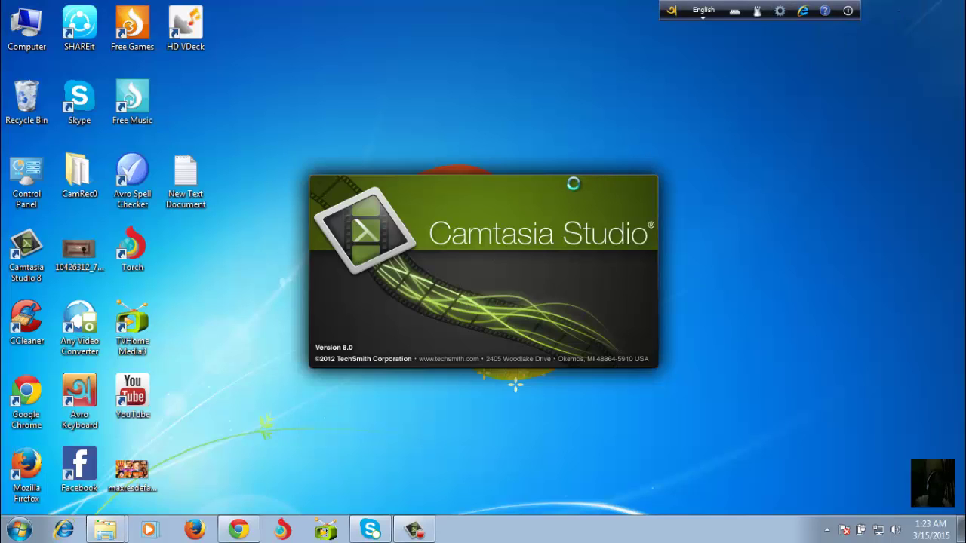
left_click(555, 390)
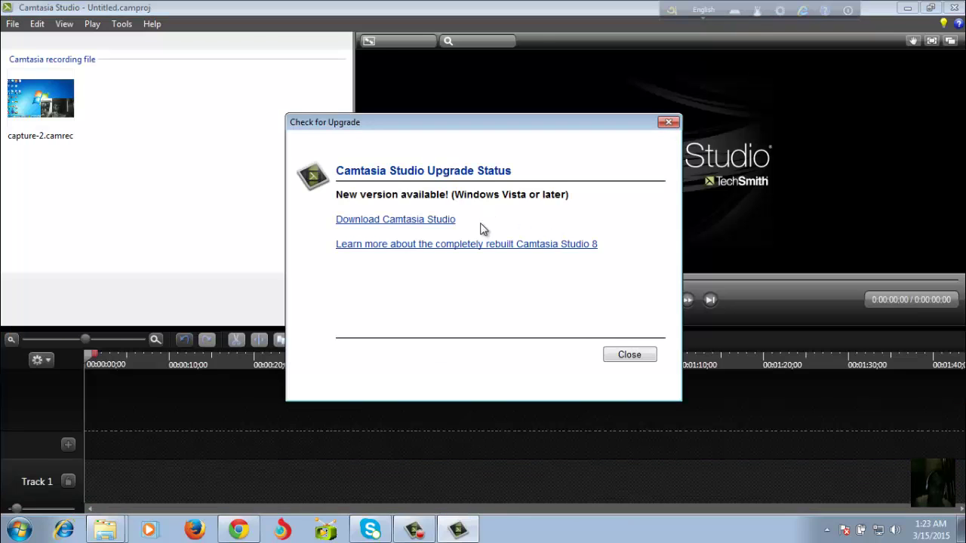
left_click(630, 354)
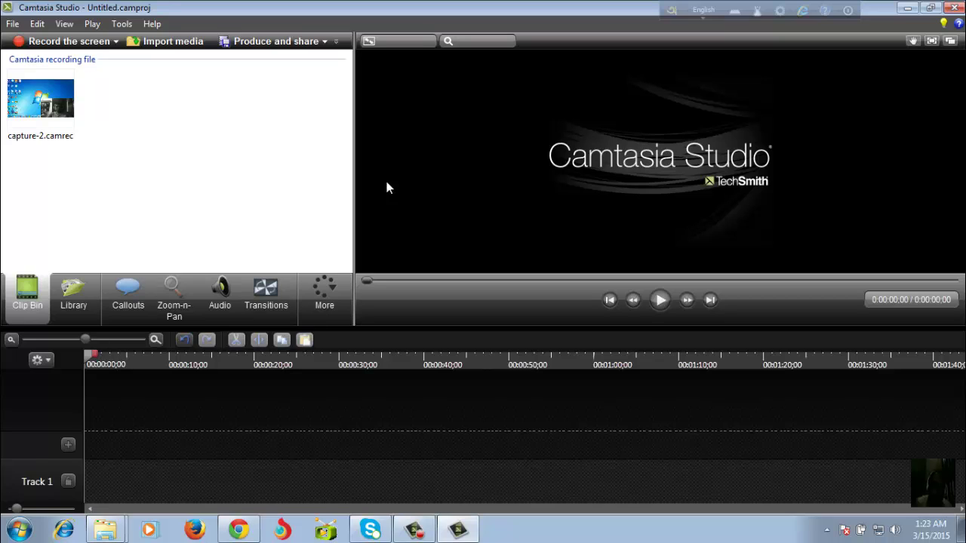
- Place capture-2.camrec on the timeline about 3 seconds in and set the editing dimensions to 1280 x 720 for YouTube & Screencast
left_click(51, 96)
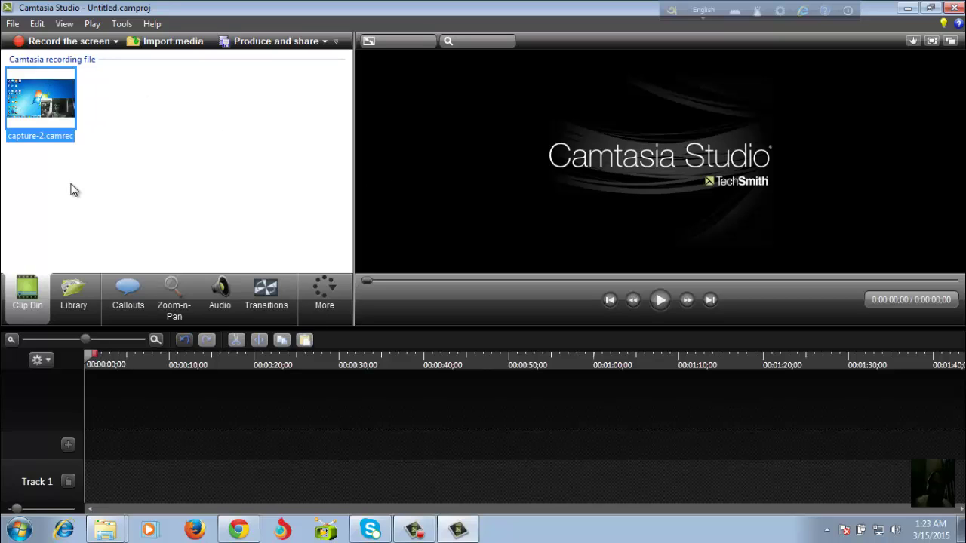
left_click_drag(47, 96, 111, 477)
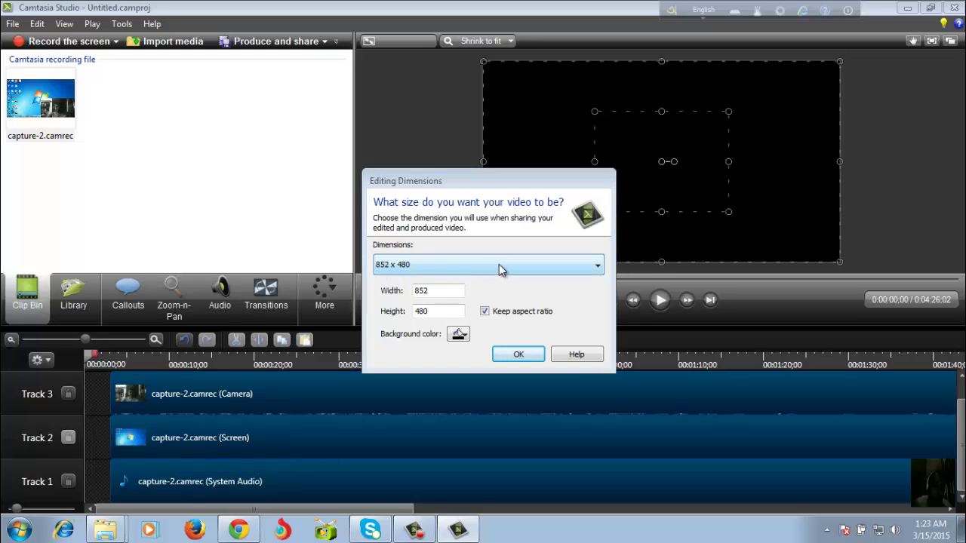
left_click(416, 265)
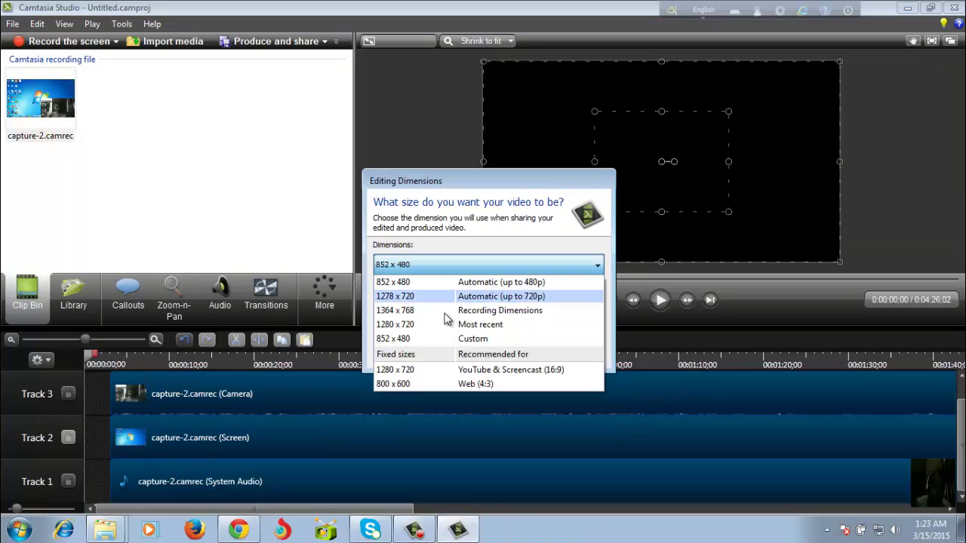
left_click(430, 372)
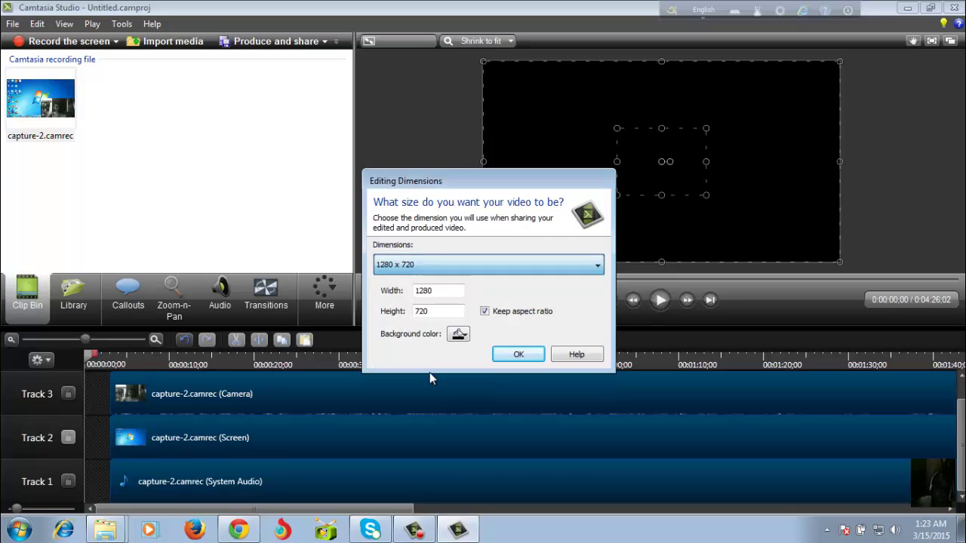
left_click(519, 354)
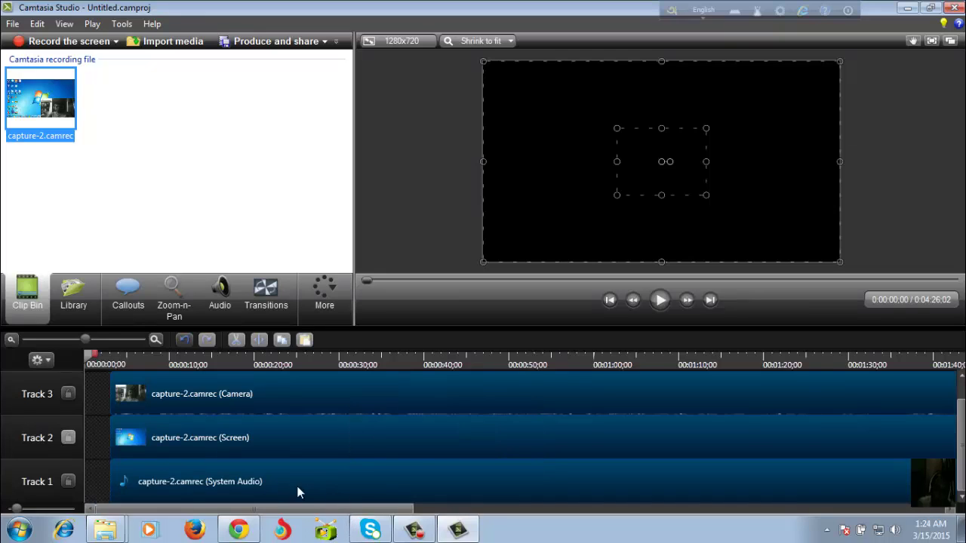
- Preview the recording from the start of its clips at 00:00:03;02, and return the playhead to that point
left_click(199, 510)
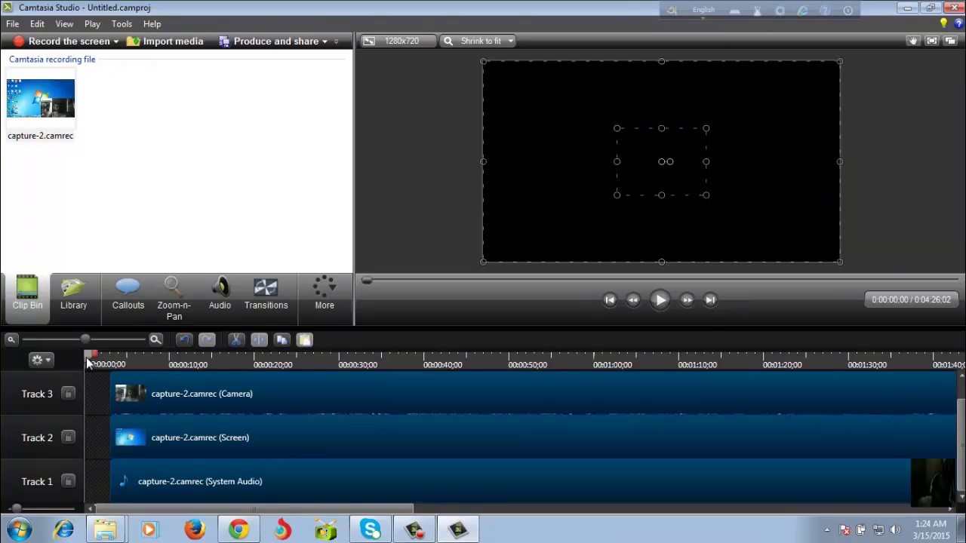
left_click_drag(91, 358, 111, 364)
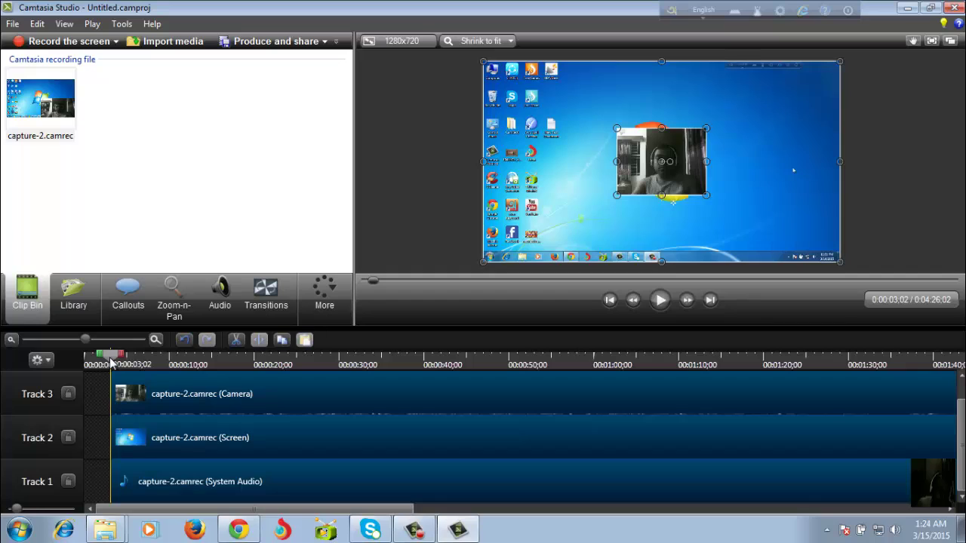
left_click(661, 301)
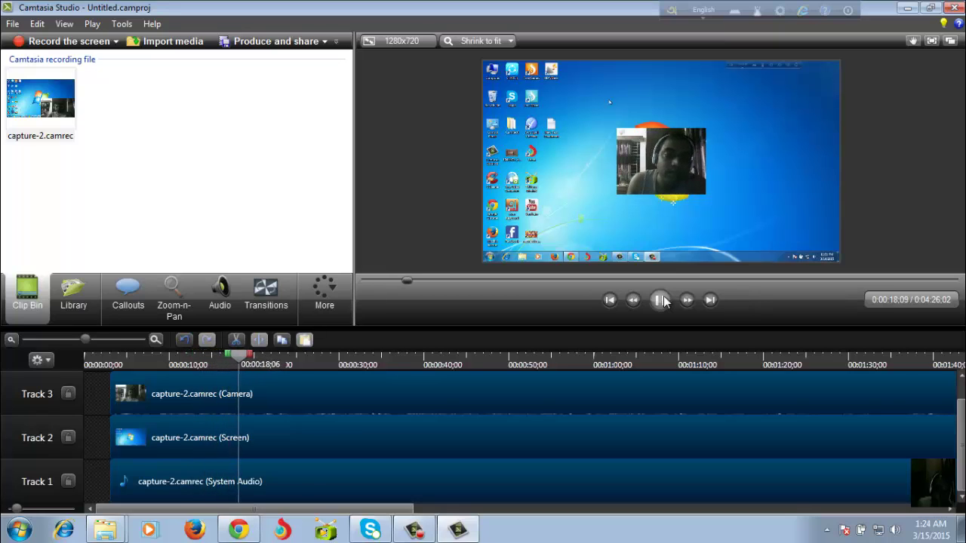
left_click(661, 300)
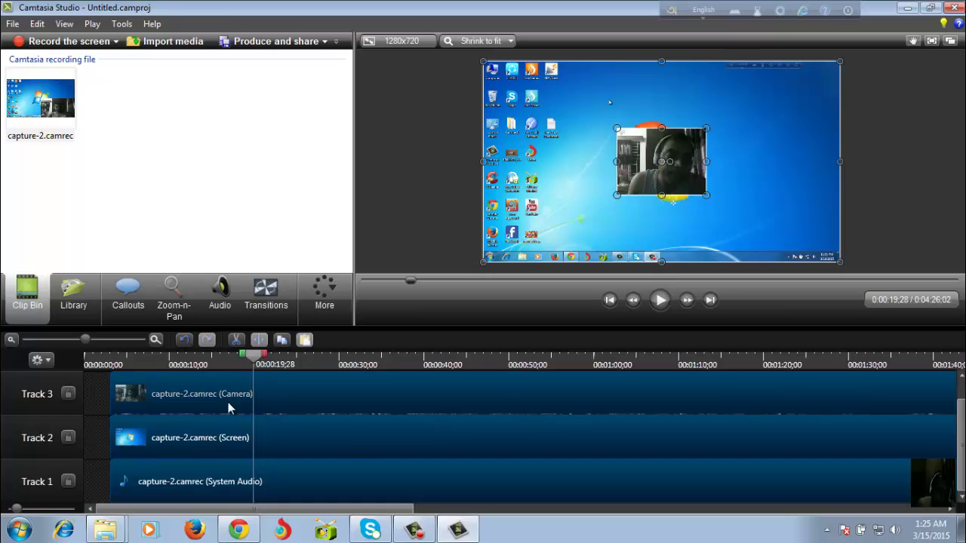
left_click_drag(254, 361, 111, 366)
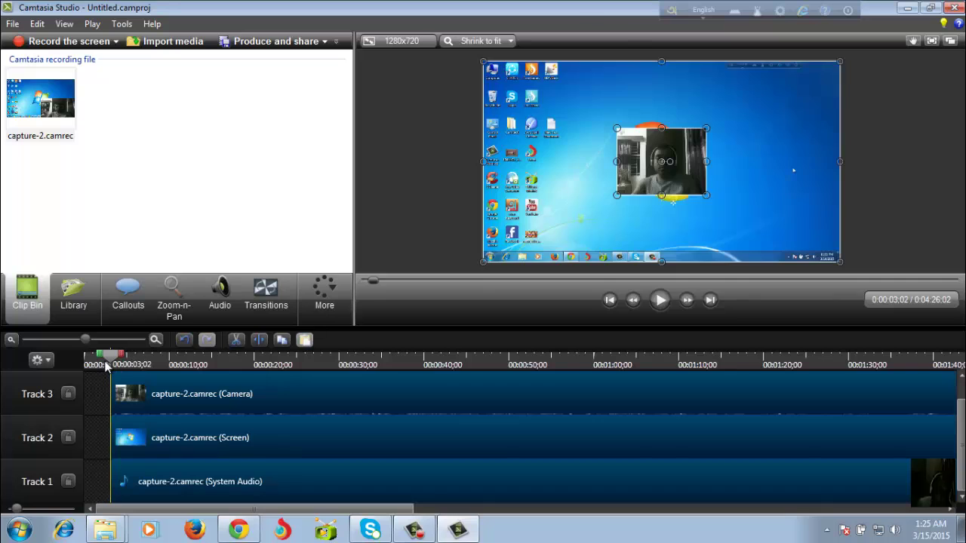
- Select the capture-2.camrec camera clip and increase the height of Track 3
scroll(369, 451, "up", 1)
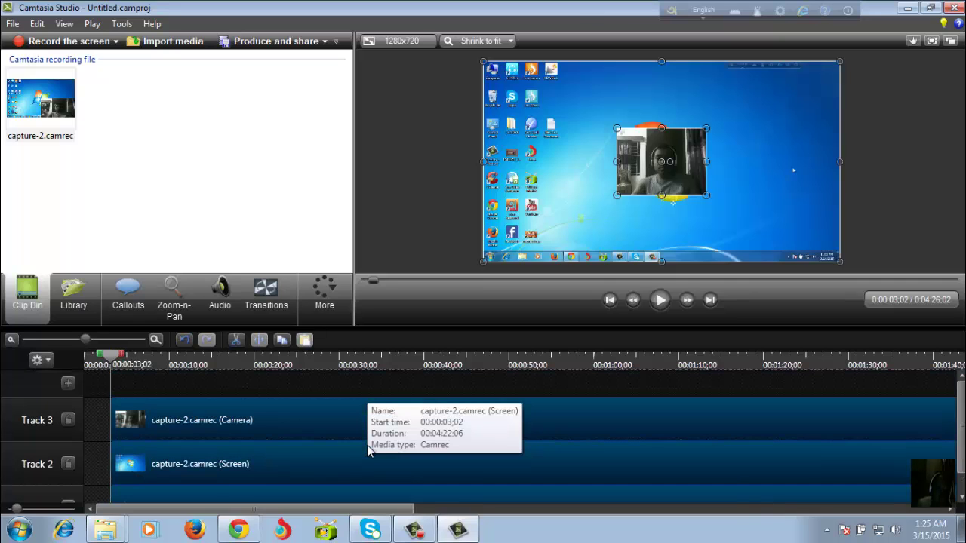
left_click(132, 417)
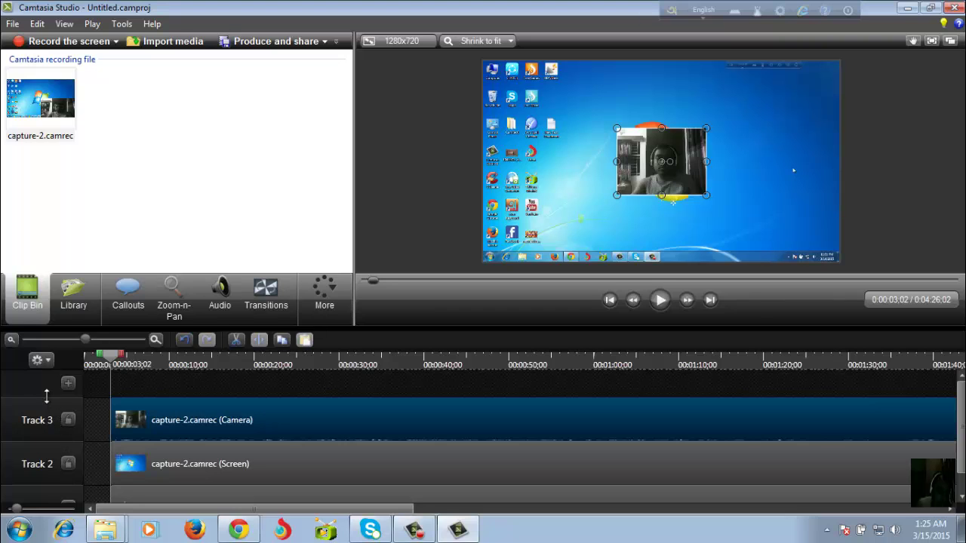
left_click_drag(50, 397, 50, 369)
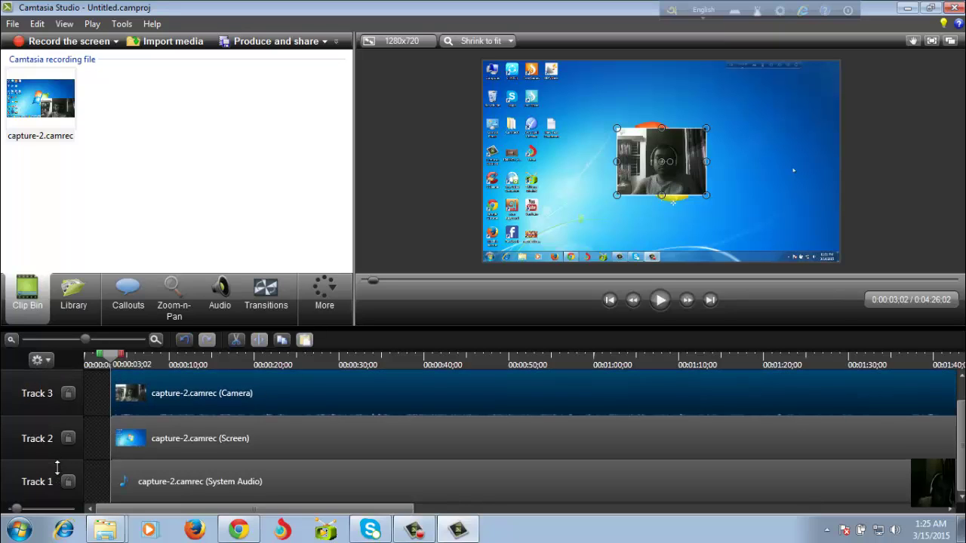
scroll(58, 461, "up", 1)
scroll(60, 445, "up", 1)
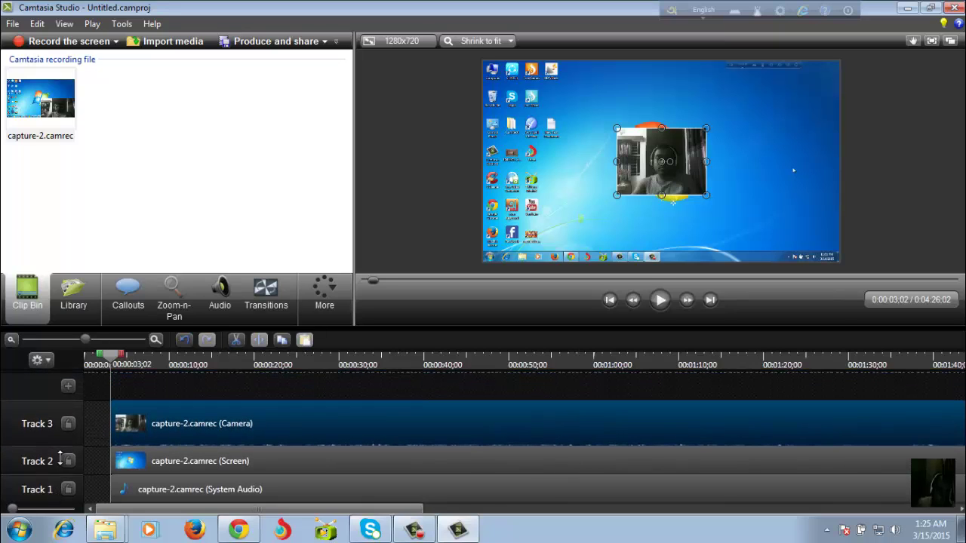
left_click_drag(58, 400, 56, 367)
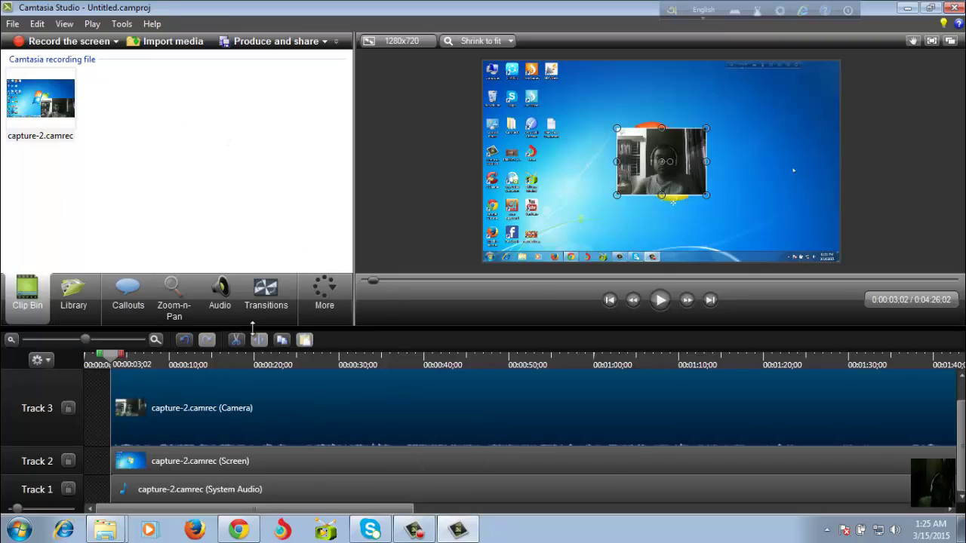
- Raise the camera clip's audio volume by applying Volume up ten times
left_click(219, 298)
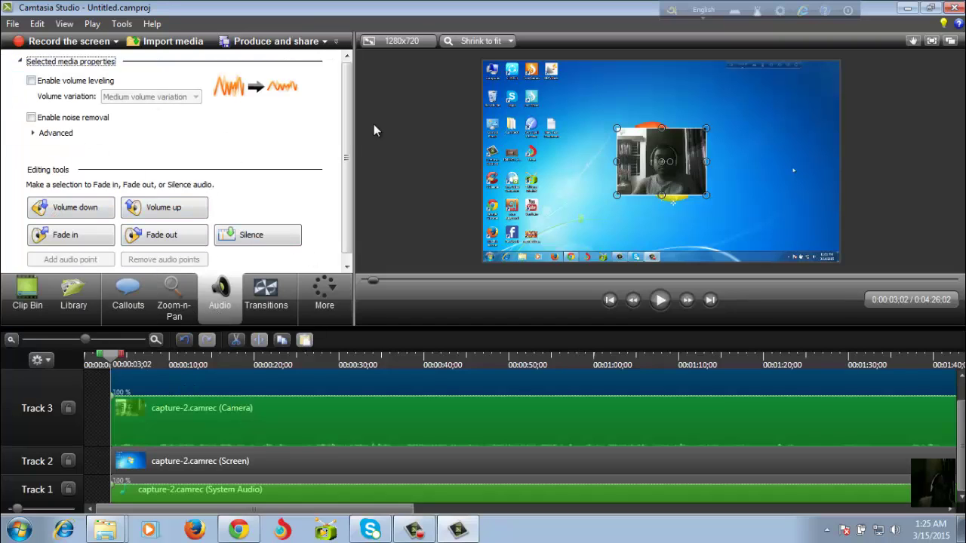
scroll(350, 139, "down", 1)
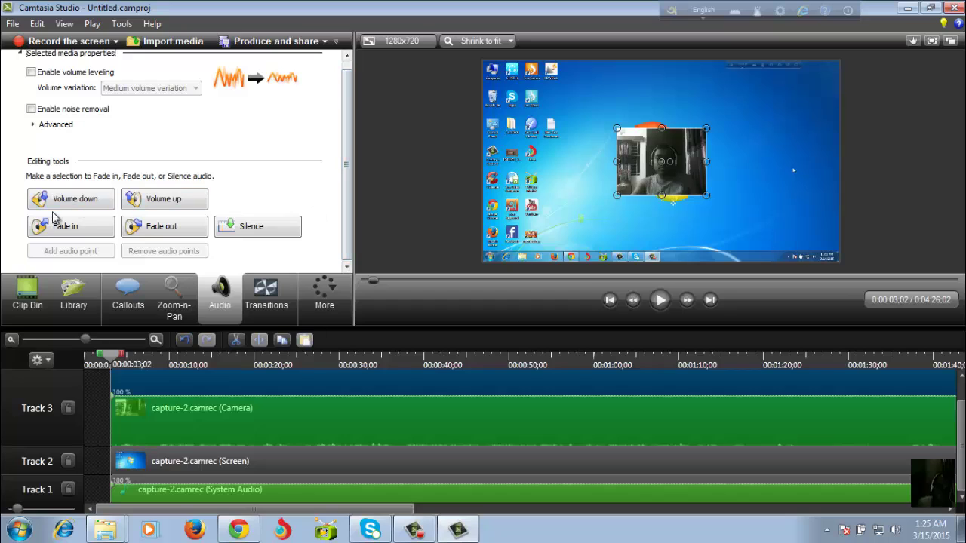
left_click(174, 203)
left_click(175, 202)
left_click(174, 202)
left_click(175, 203)
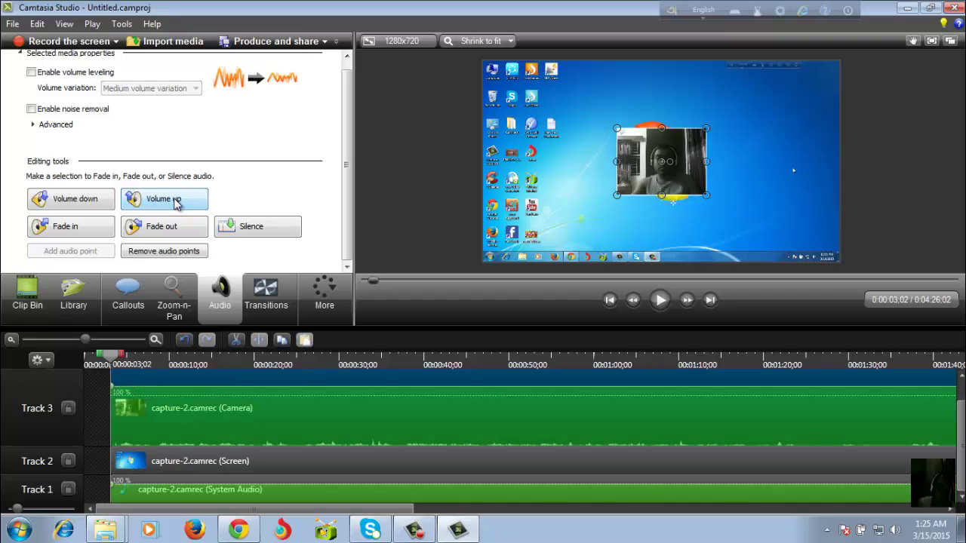
left_click(174, 202)
left_click(174, 202)
left_click(175, 203)
left_click(175, 202)
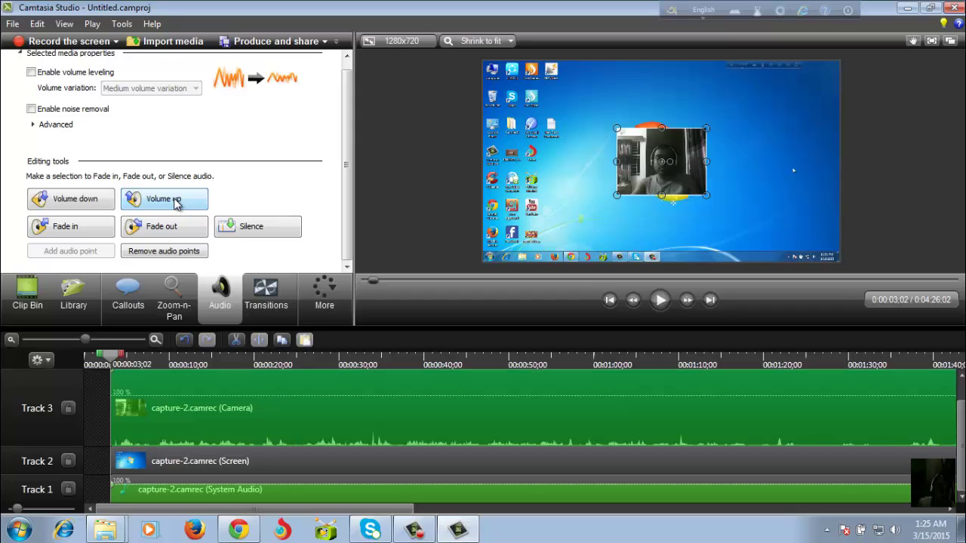
left_click(175, 202)
left_click(175, 202)
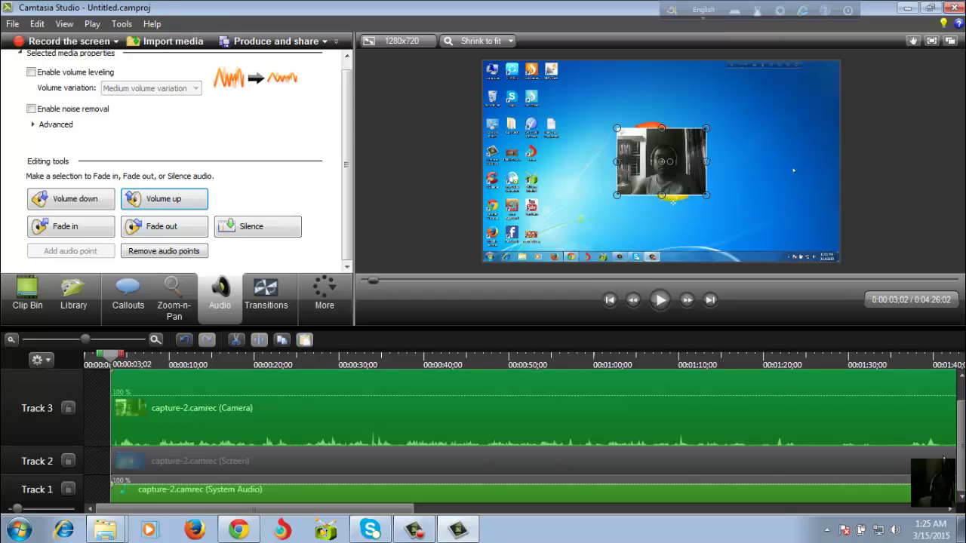
- Enlarge Track 3 much further so the camera clip's audio waveform is easy to read
scroll(960, 429, "up", 1)
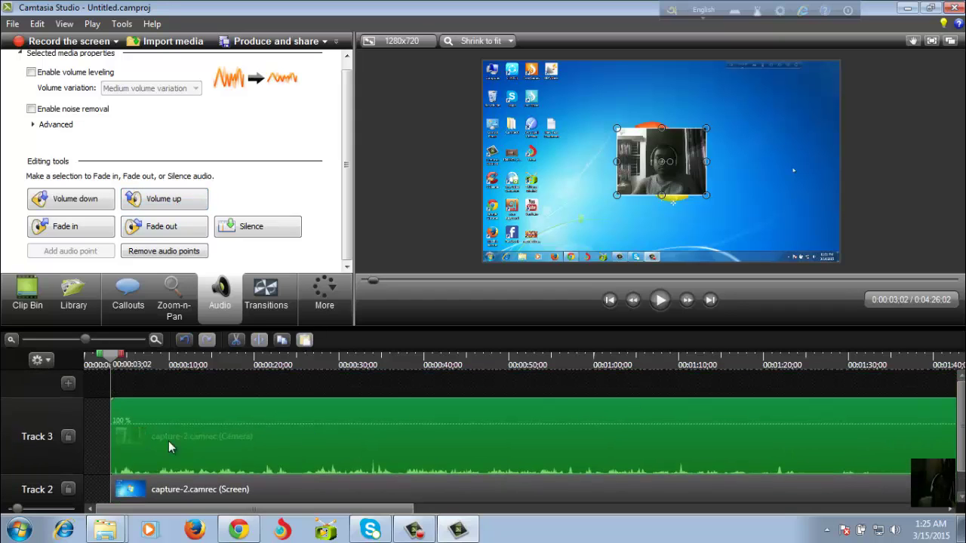
mouse_move(41, 399)
left_mouse_down()
mouse_move(39, 370)
mouse_move(40, 392)
left_mouse_up()
scroll(39, 392, "down", 1)
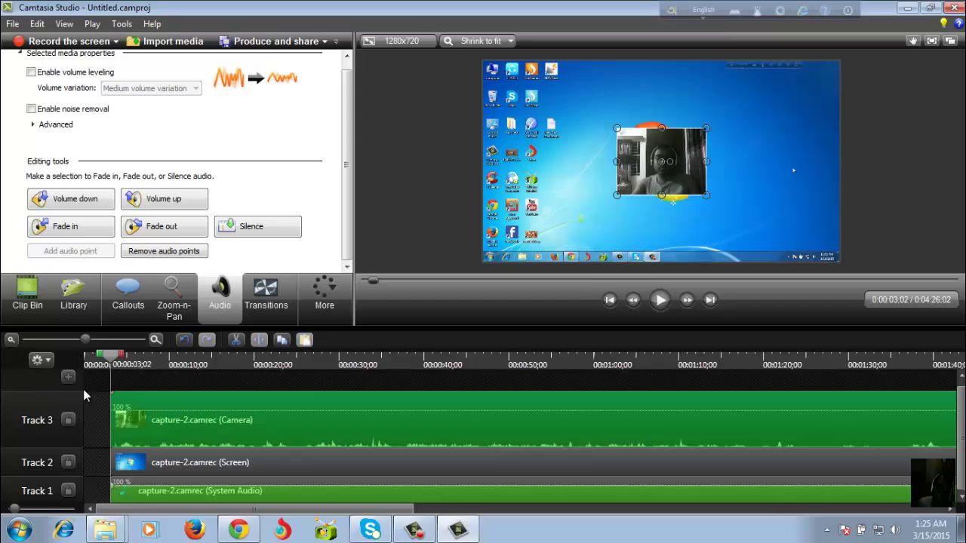
left_click_drag(52, 390, 67, 153)
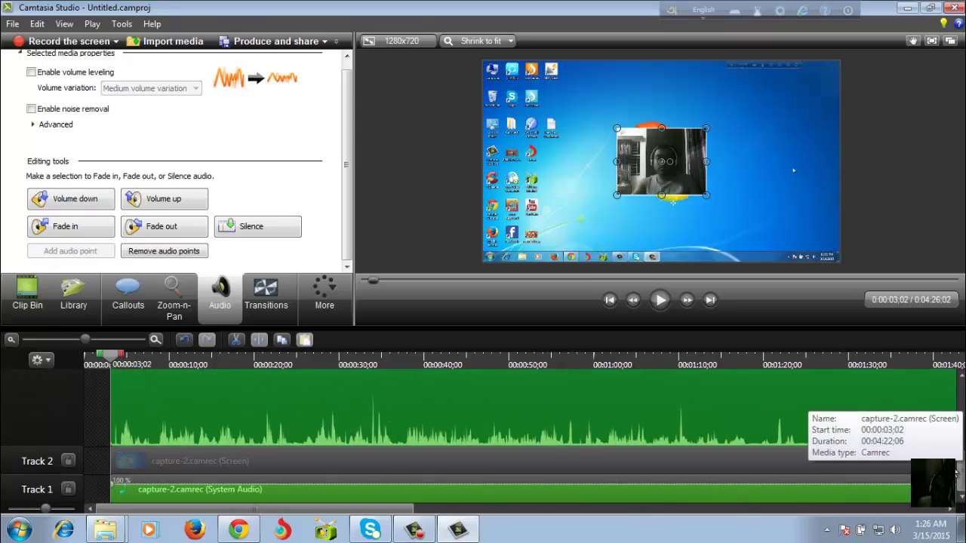
- Preview the boosted camera audio from 00:00:03;02 to about 00:00:12, and return the playhead to 00:00:03;02
scroll(268, 494, "up", 3)
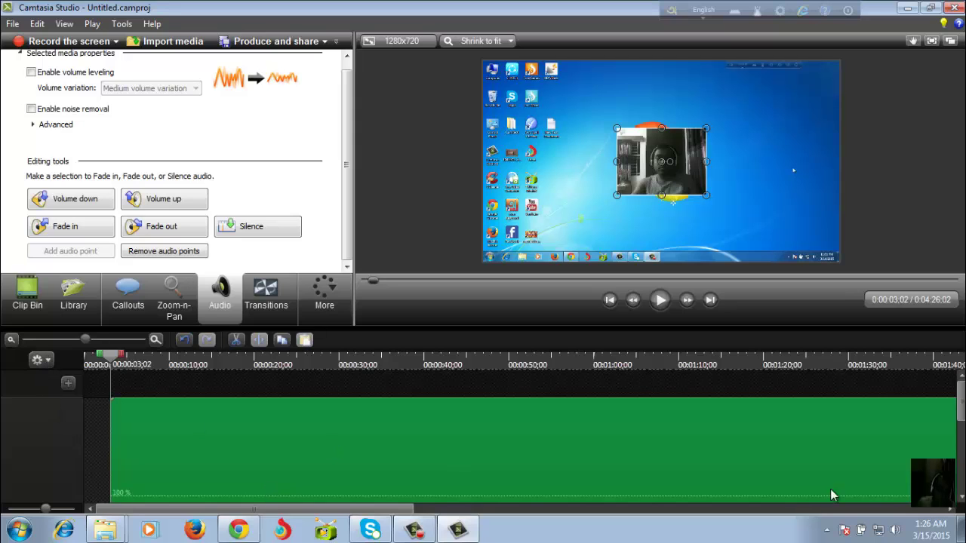
left_click_drag(961, 406, 962, 468)
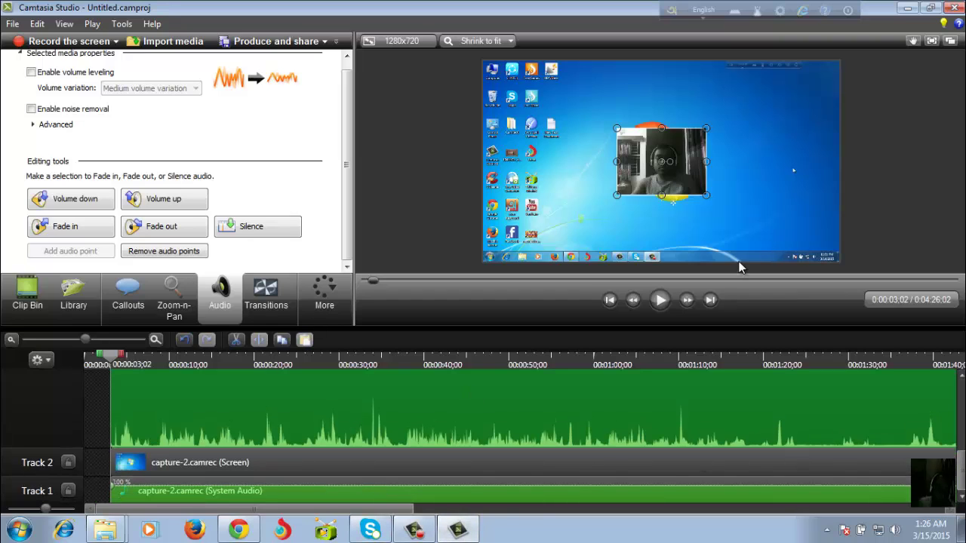
left_click(661, 300)
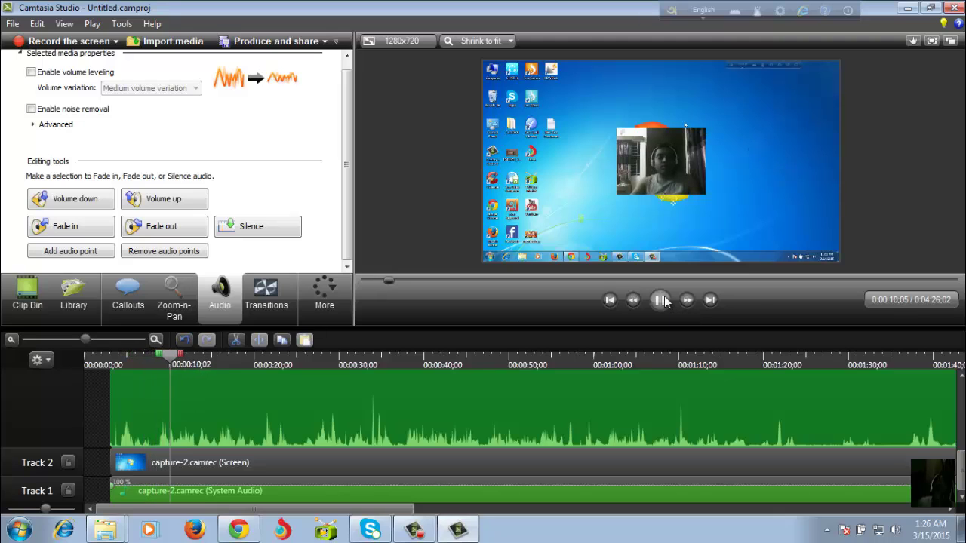
left_click(661, 301)
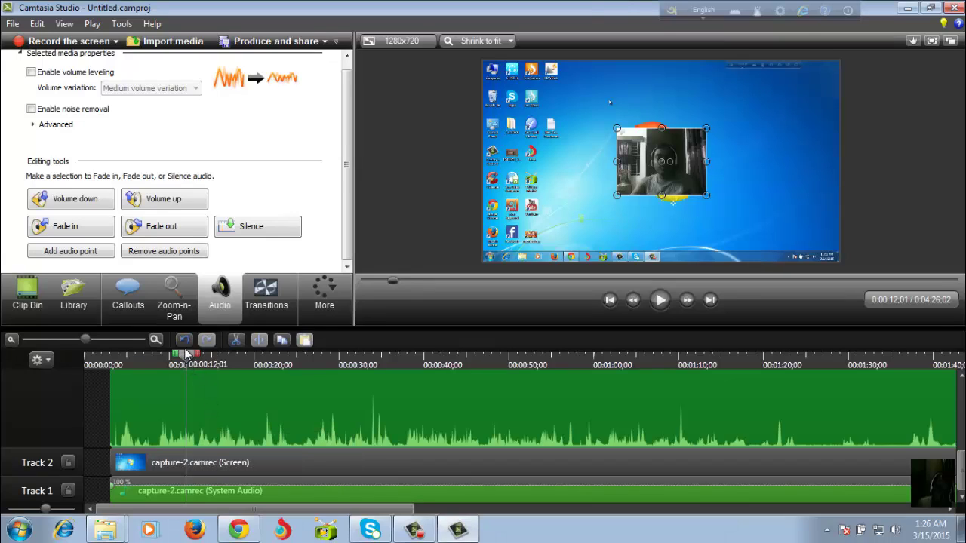
left_click_drag(194, 367, 112, 367)
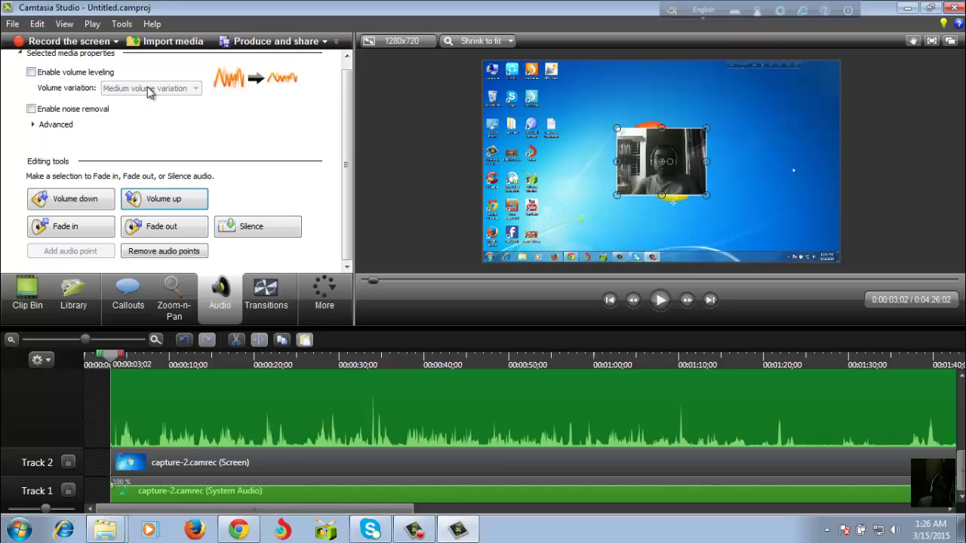
- Enable volume leveling with Medium volume variation and enable noise removal for the selected camera clip
left_click(31, 71)
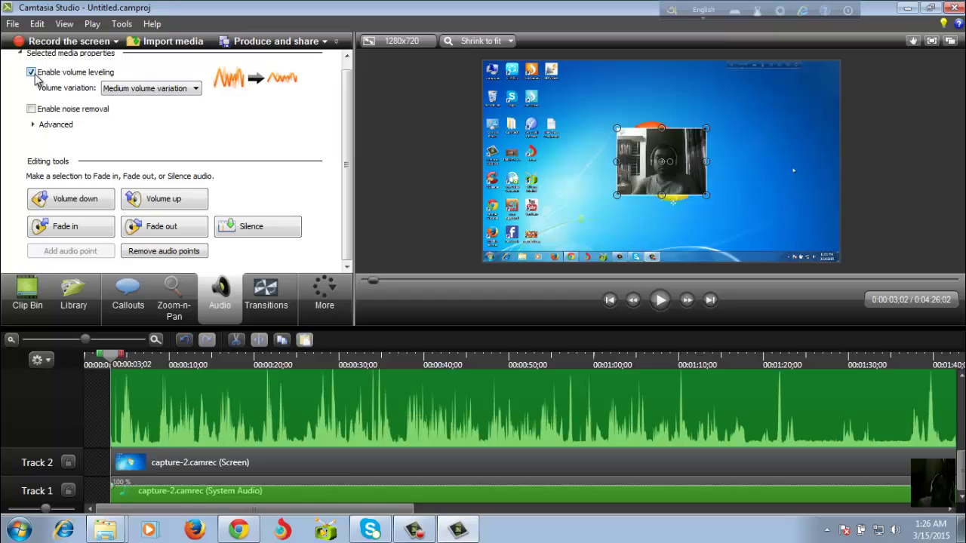
left_click(193, 88)
left_click(148, 111)
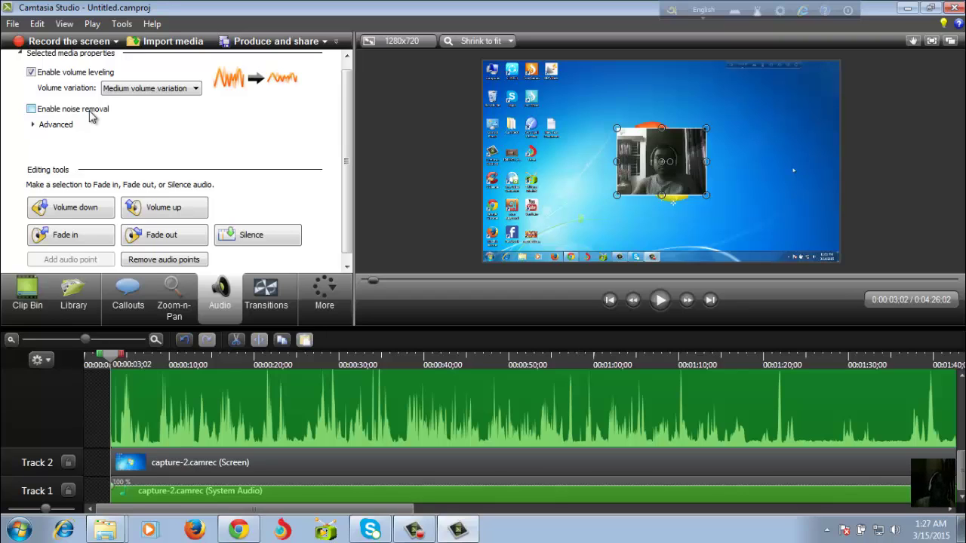
left_click(32, 109)
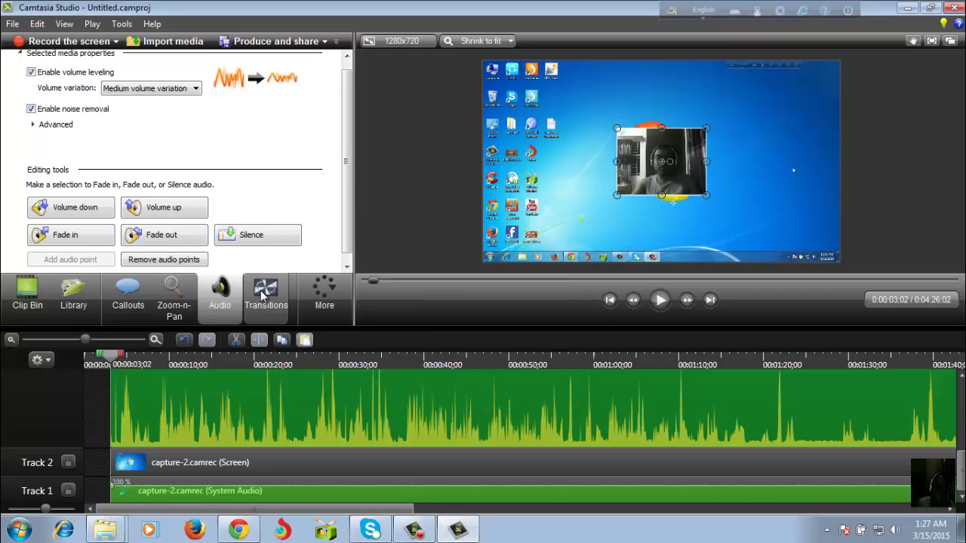
- Preview the camera clip's leveled and noise-reduced audio from 00:00:03;02 to about 00:00:12
left_click(659, 301)
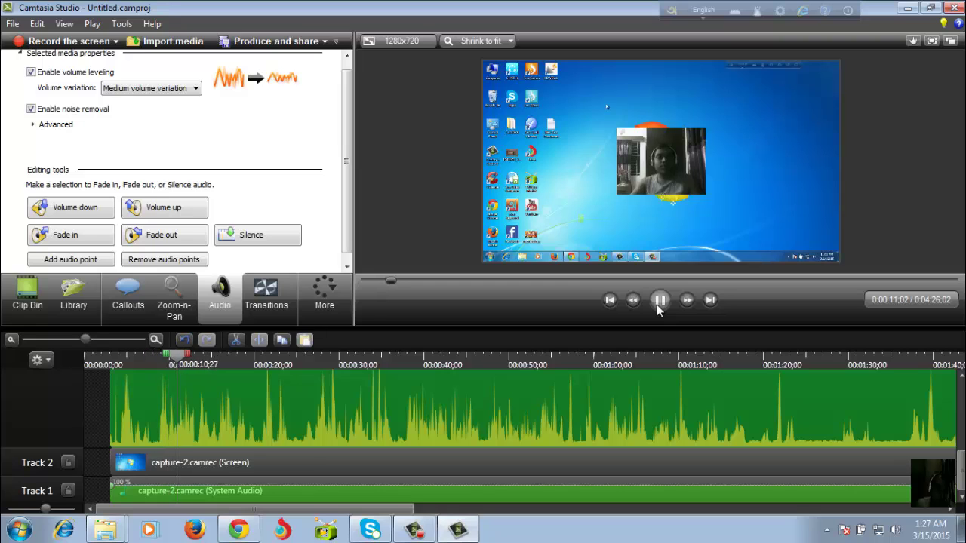
left_click(656, 306)
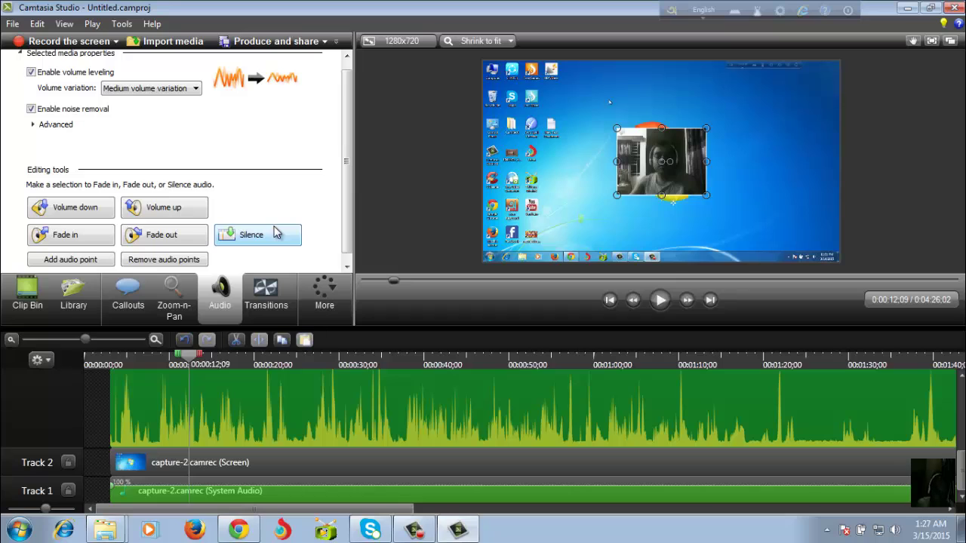
scroll(349, 186, "down", 1)
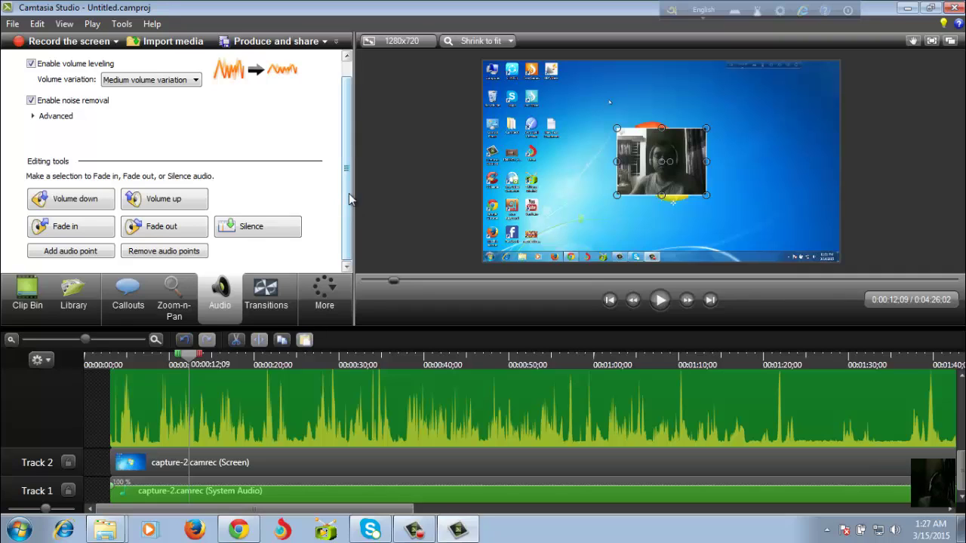
mouse_move(349, 198)
left_mouse_down()
mouse_move(348, 151)
mouse_move(355, 212)
left_mouse_up()
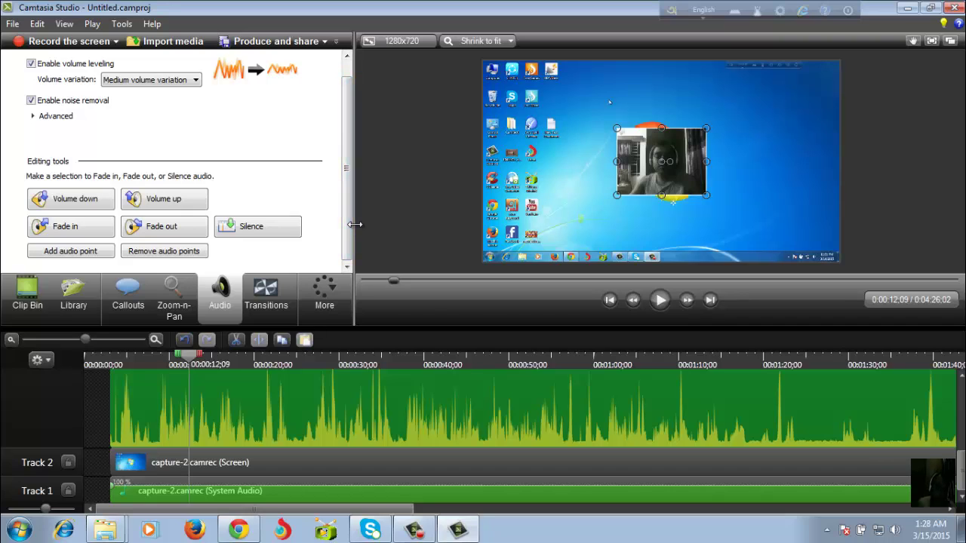
left_click_drag(350, 224, 348, 194)
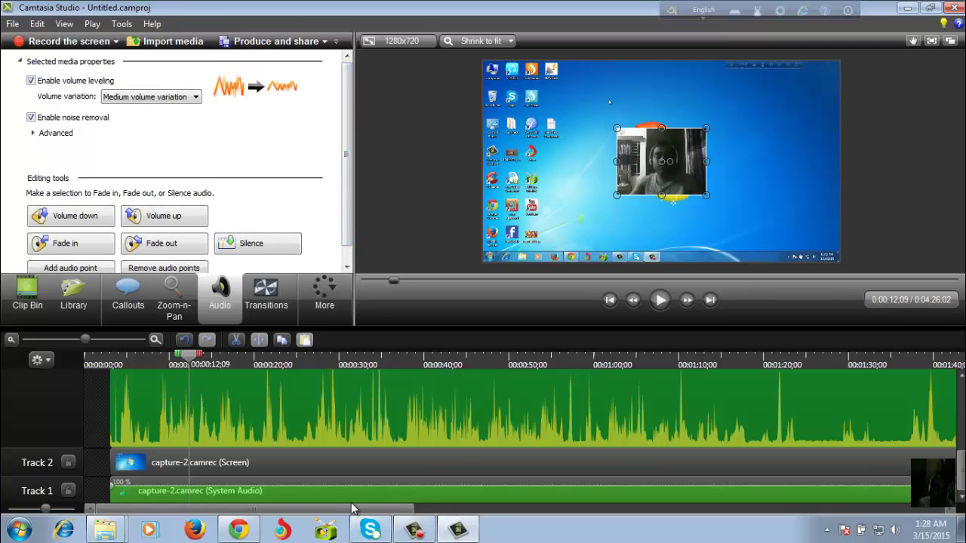
left_click_drag(355, 498, 405, 510)
left_click_drag(388, 512, 347, 515)
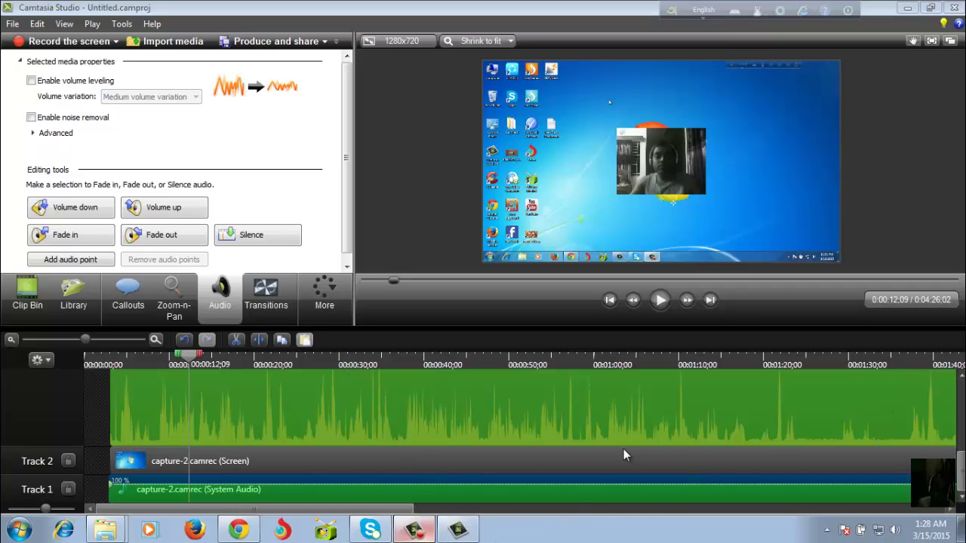
left_click(414, 530)
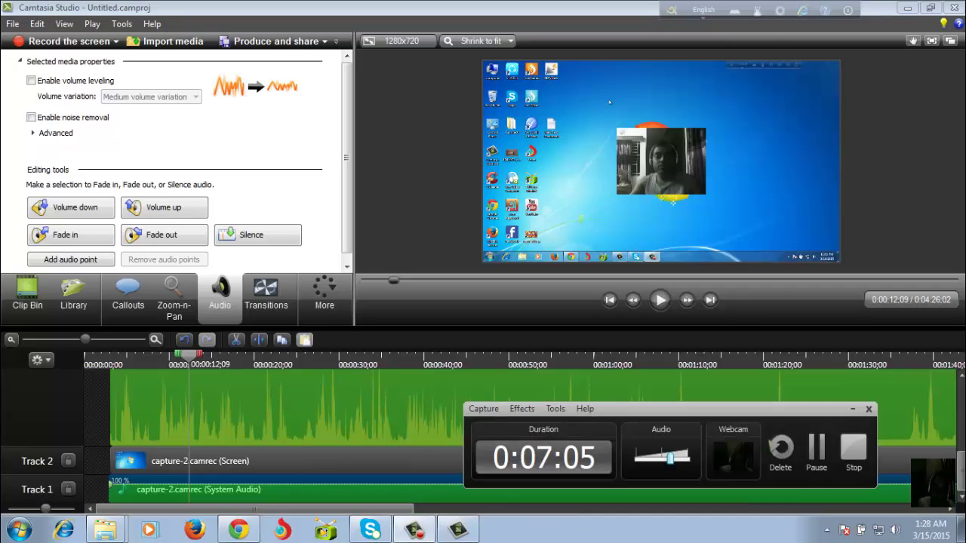